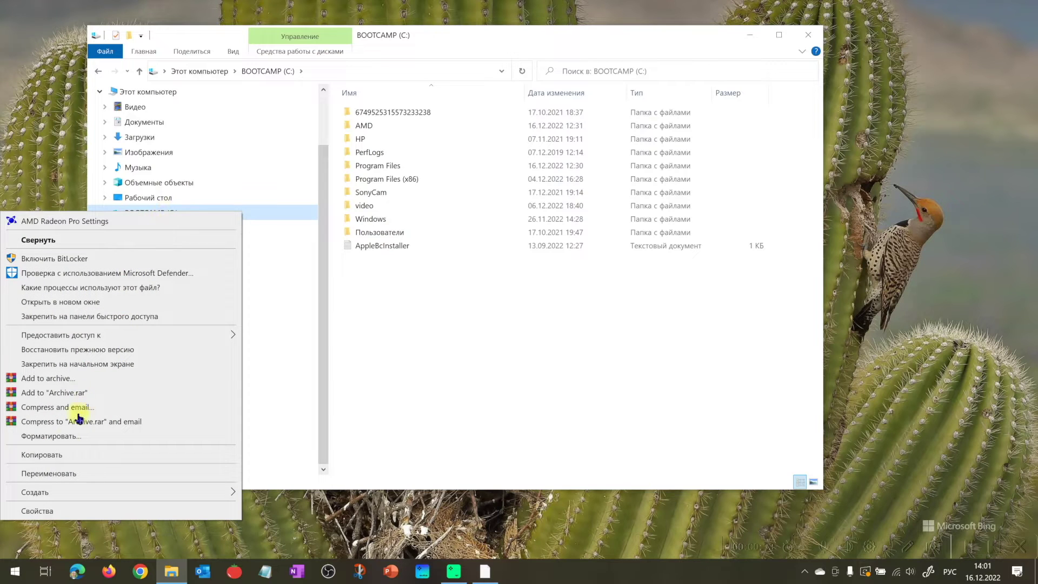
# Step: Open Disk Cleanup from drive C:'s properties and mark the diagnostic data, DirectX shader cache and delivery optimization files for deletion
pyautogui.click(85, 510)
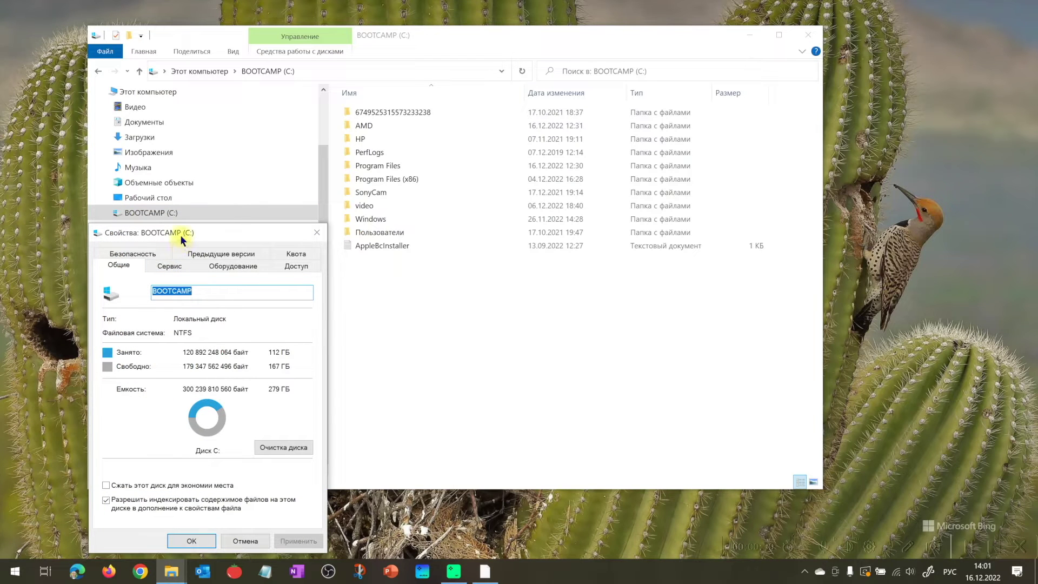
pyautogui.click(278, 447)
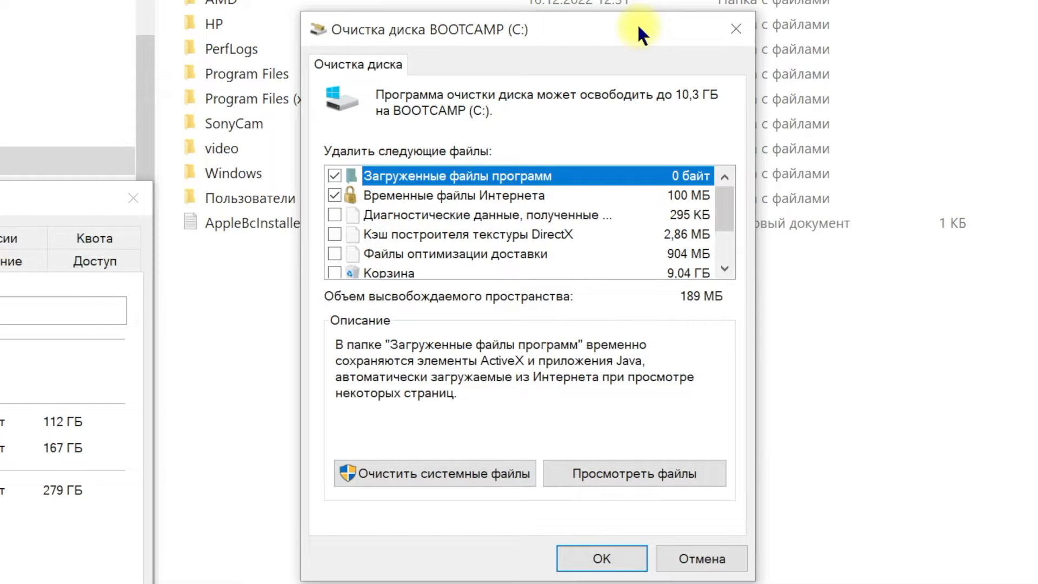
pyautogui.click(334, 215)
pyautogui.click(334, 234)
pyautogui.click(334, 254)
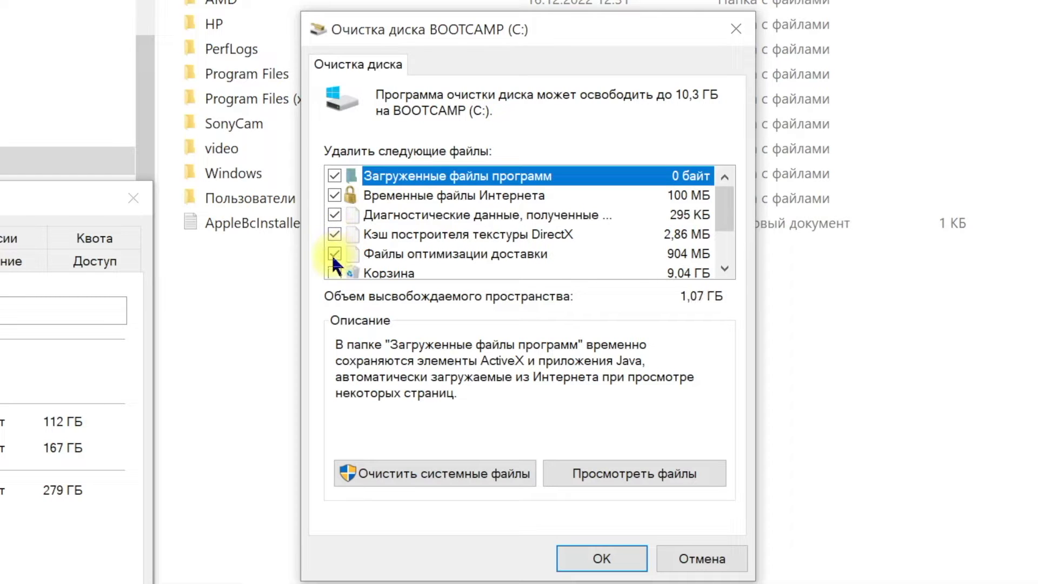
# Step: Also mark the Recycle Bin (Корзина) and temporary files (Временные файлы), and permanently delete all marked files from drive C:
pyautogui.scroll(-1, 622, 258)
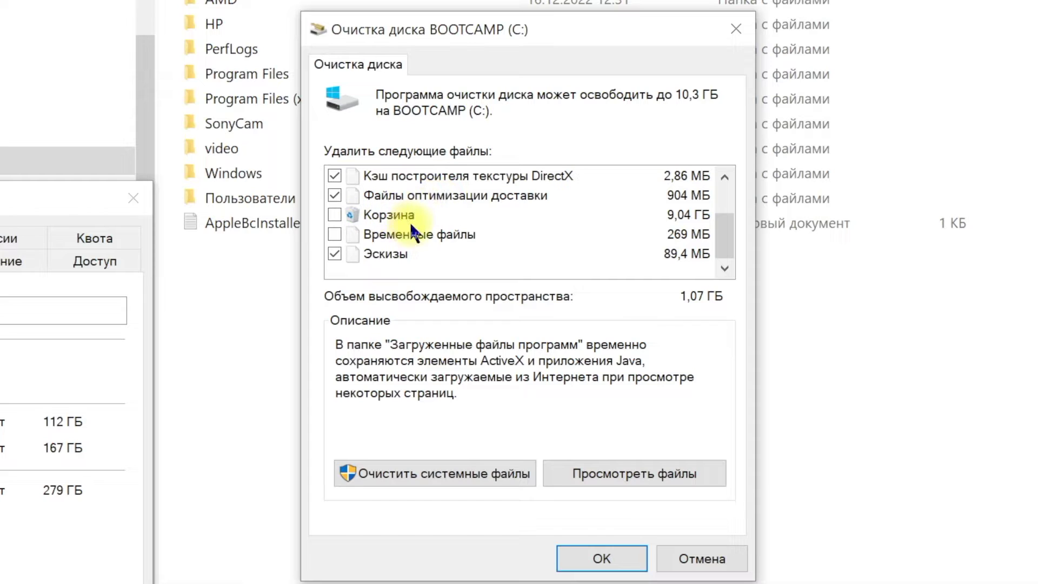
pyautogui.click(336, 214)
pyautogui.click(332, 236)
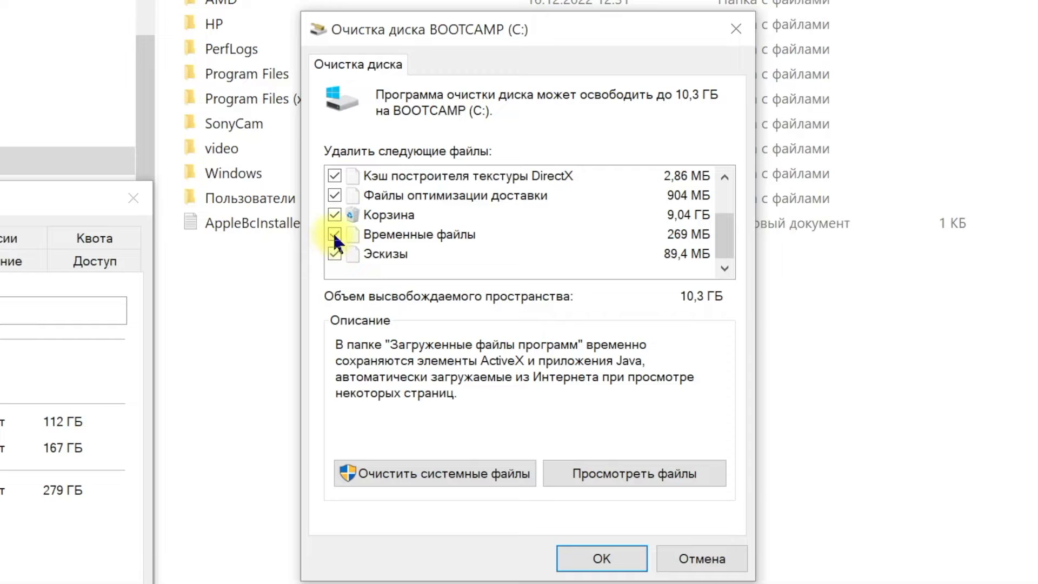
pyautogui.scroll(1, 377, 220)
pyautogui.scroll(-1, 376, 220)
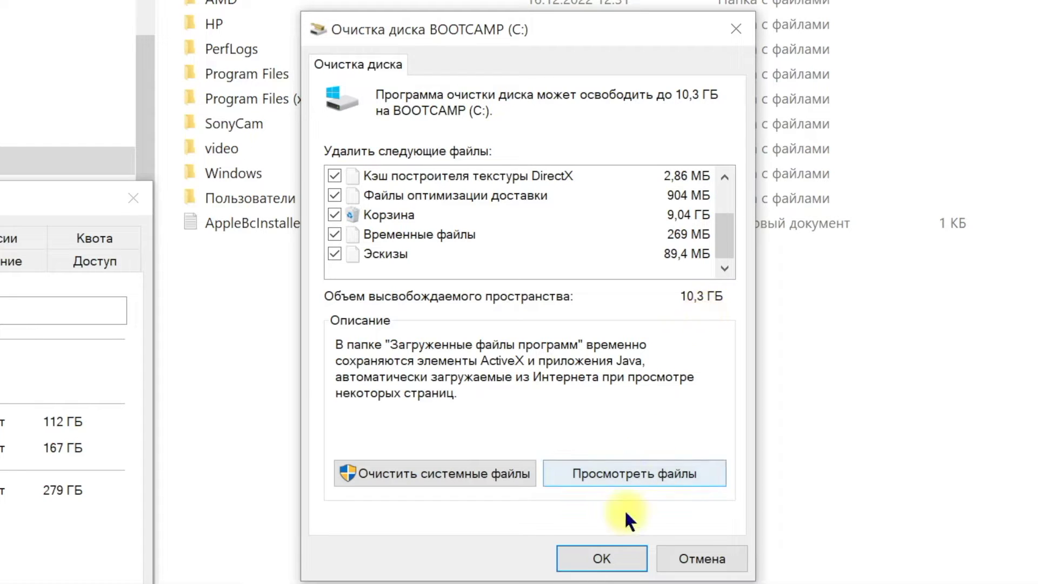
pyautogui.click(598, 567)
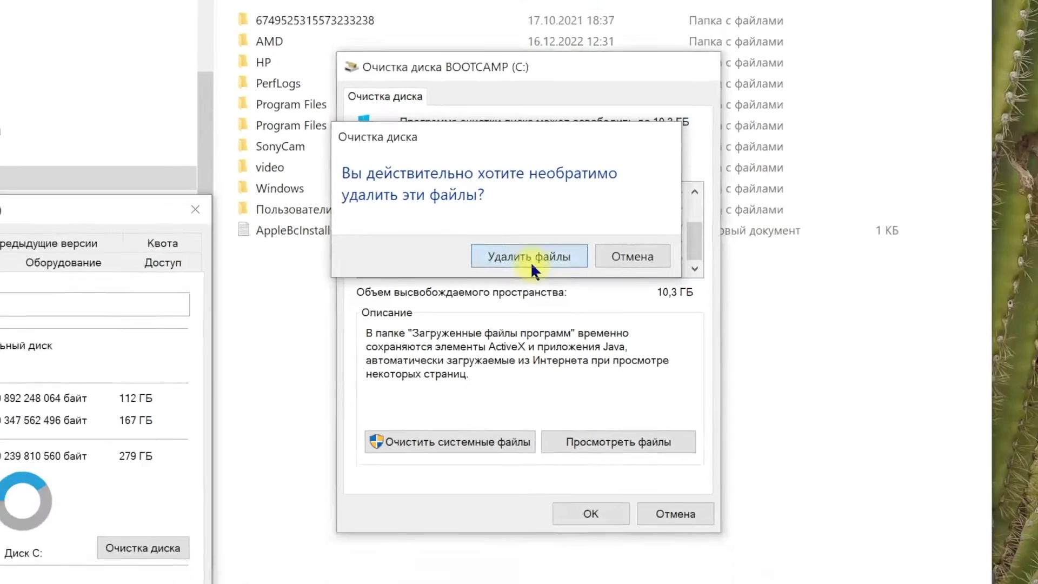
pyautogui.click(530, 260)
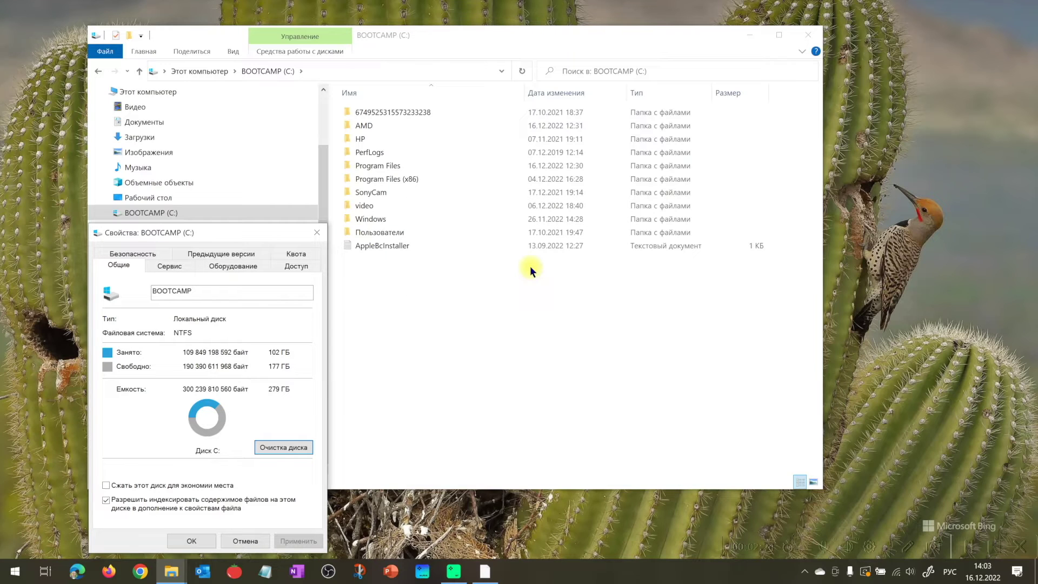
# Step: Run Disk Cleanup on drive C: again and switch it to cleaning system files (Очистить системные файлы)
pyautogui.click(284, 448)
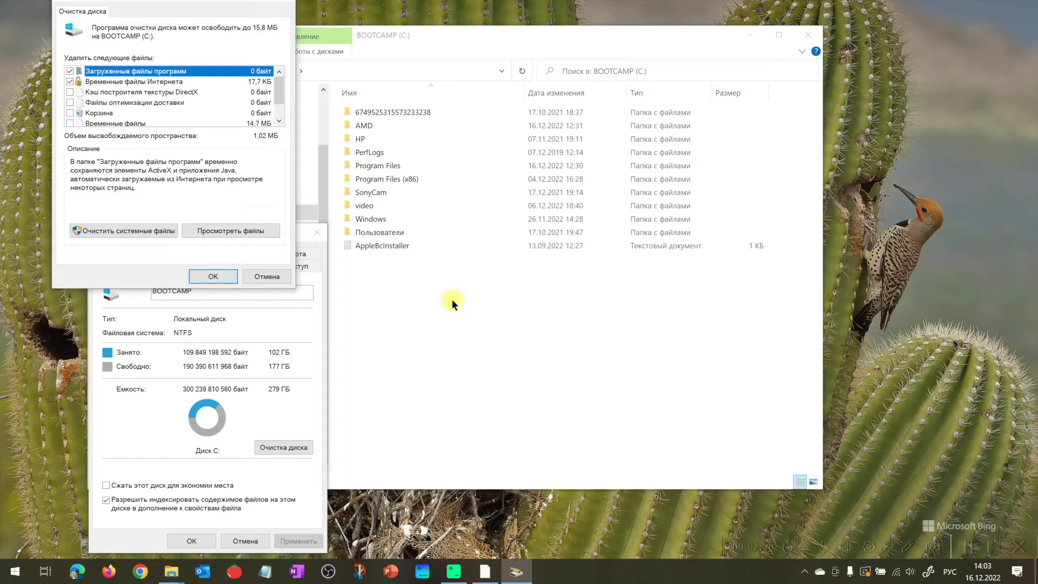
pyautogui.moveTo(237, 1); pyautogui.dragTo(612, 57)
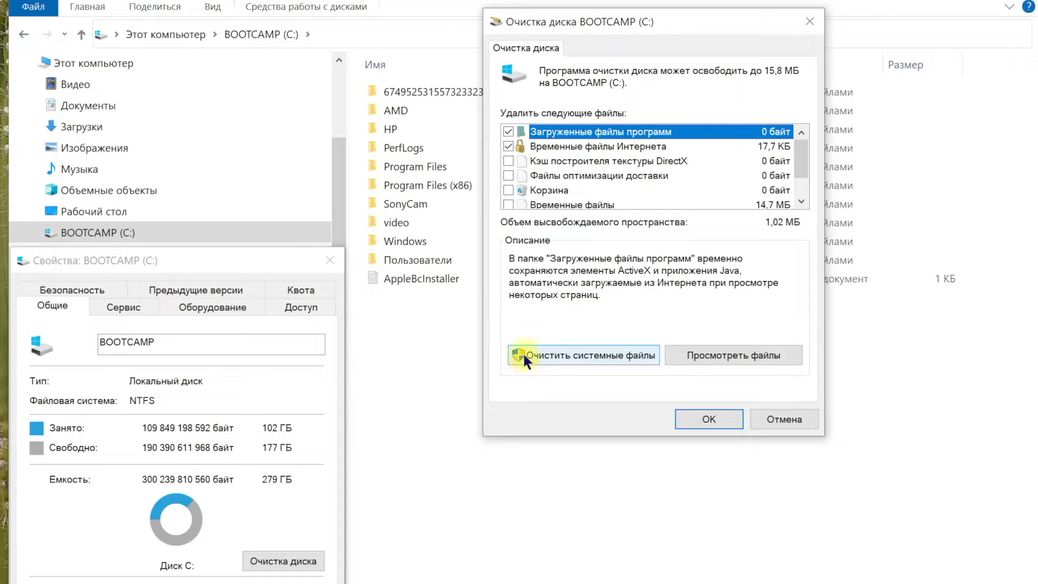
pyautogui.click(525, 355)
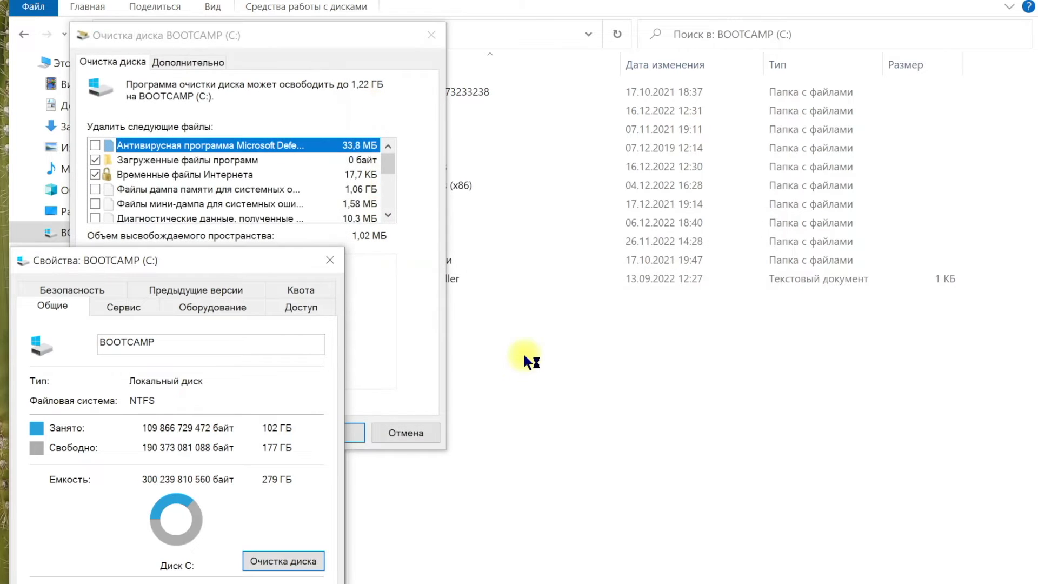
pyautogui.moveTo(384, 34); pyautogui.dragTo(820, 132)
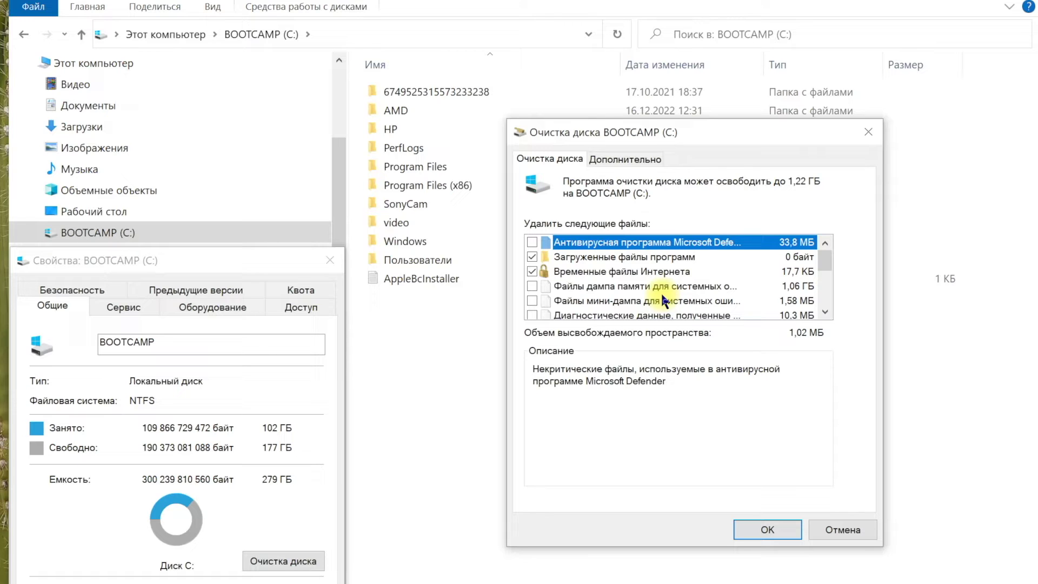
# Step: Mark the system error memory dumps, mini-dumps and diagnostic data, and permanently delete the marked system files
pyautogui.click(527, 286)
pyautogui.click(532, 286)
pyautogui.click(532, 300)
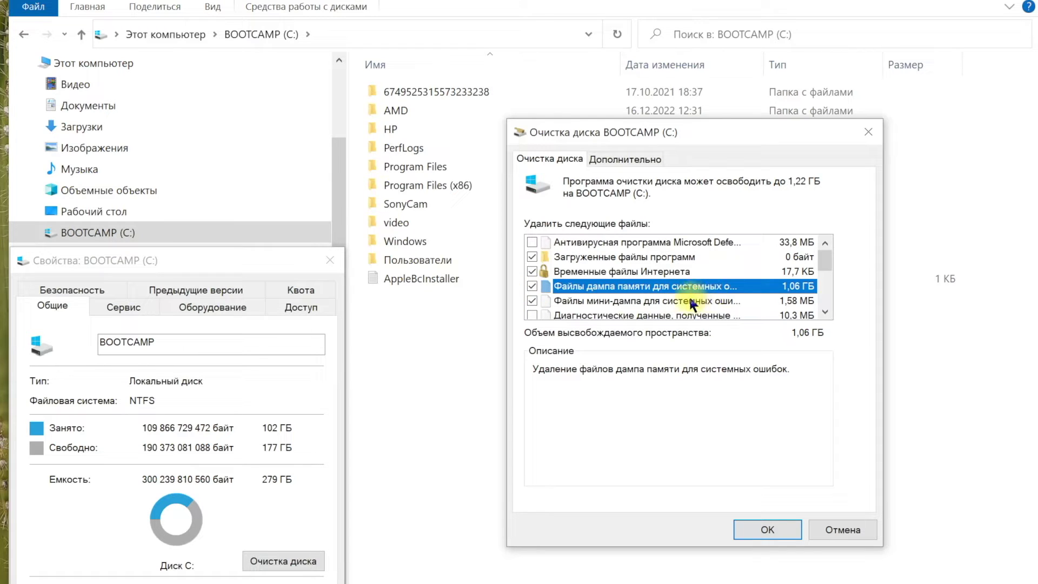
pyautogui.click(531, 314)
pyautogui.scroll(-2, 622, 302)
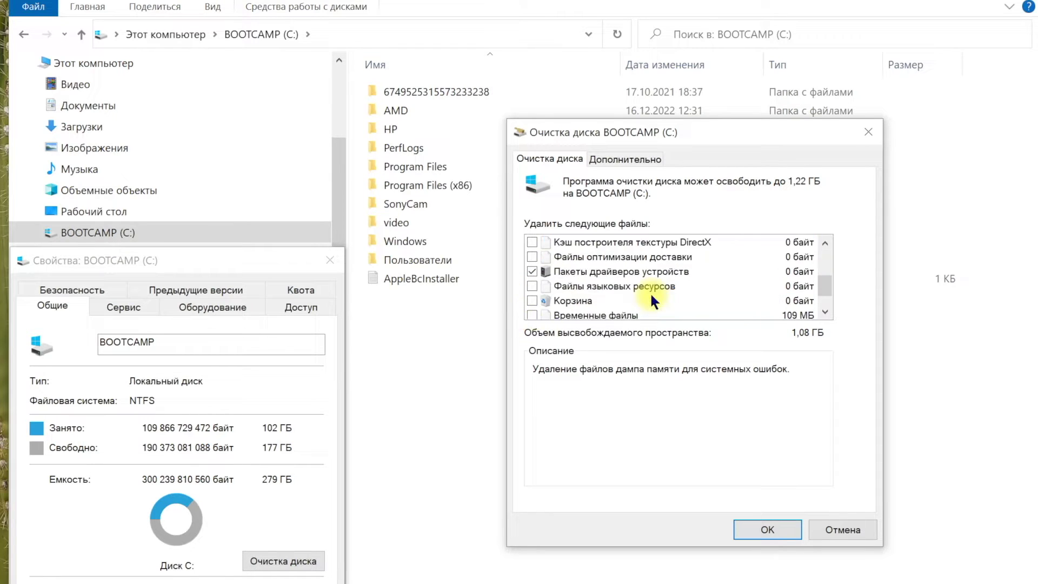
pyautogui.click(768, 530)
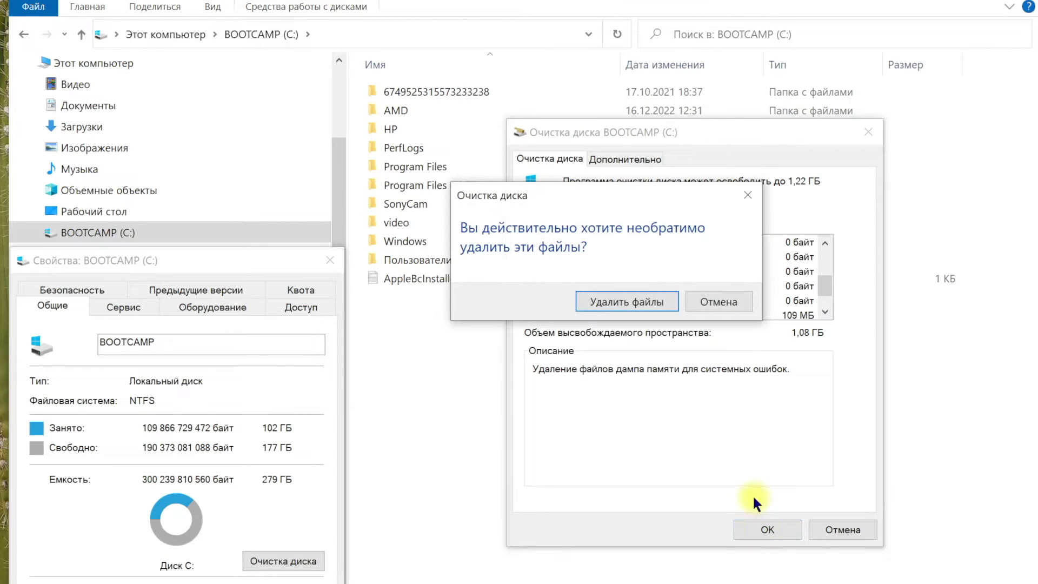
pyautogui.click(632, 301)
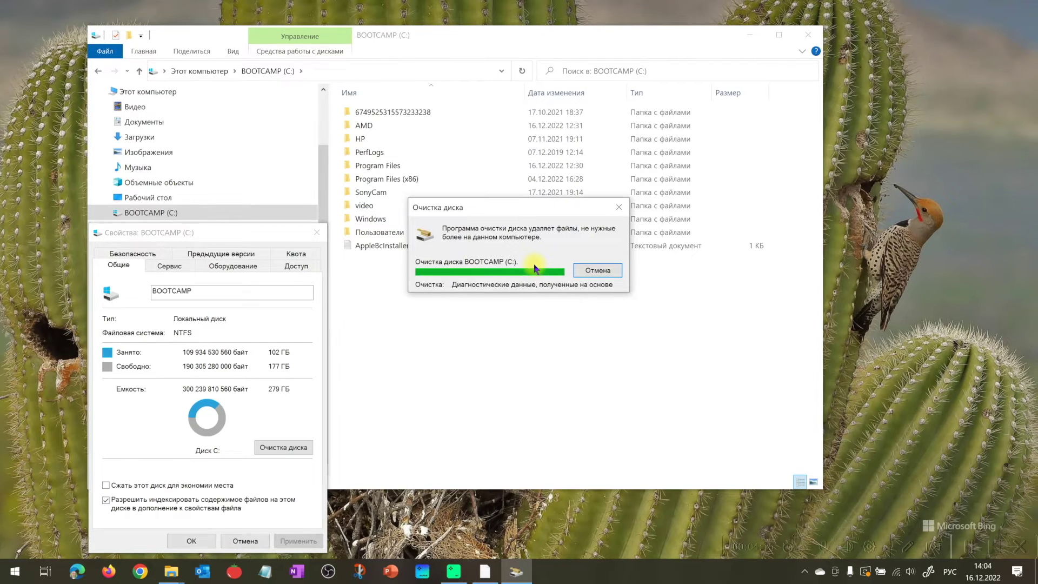
# Step: Reopen the system files cleanup for drive C: and show its additional options (Дополнительно)
pyautogui.click(283, 447)
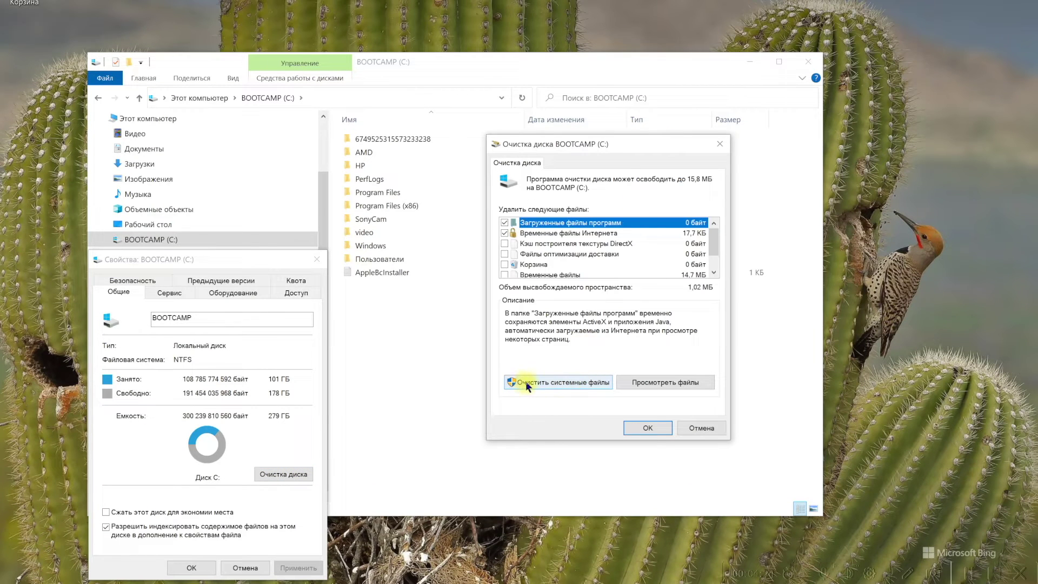
pyautogui.click(525, 381)
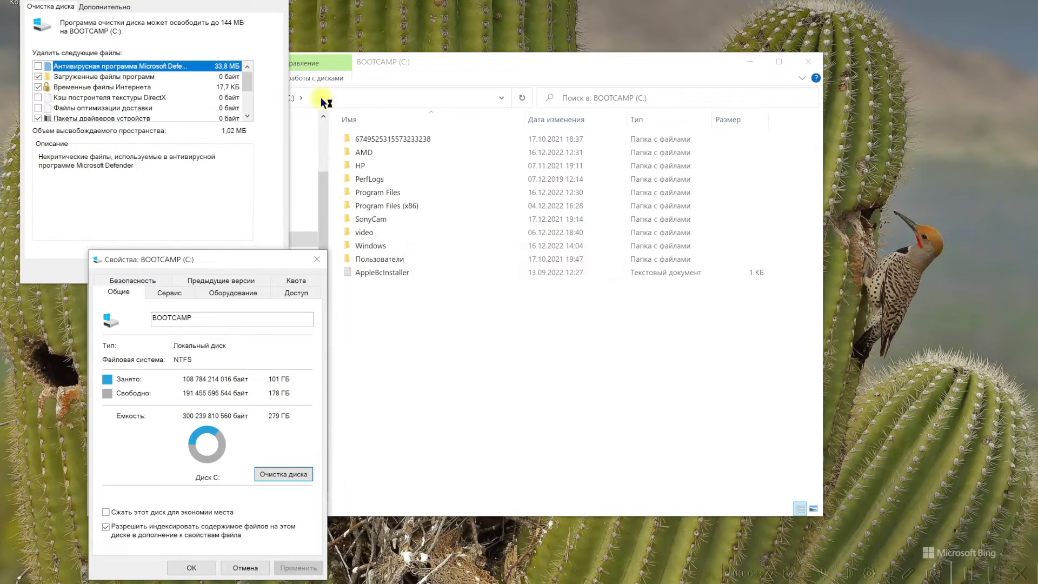
pyautogui.moveTo(230, 1); pyautogui.dragTo(685, 84)
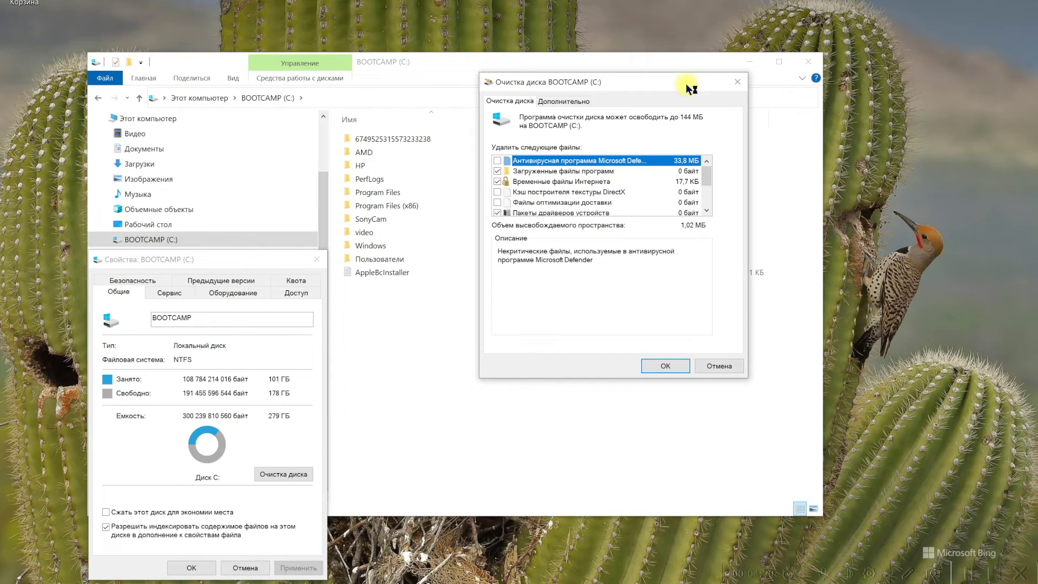
pyautogui.click(563, 101)
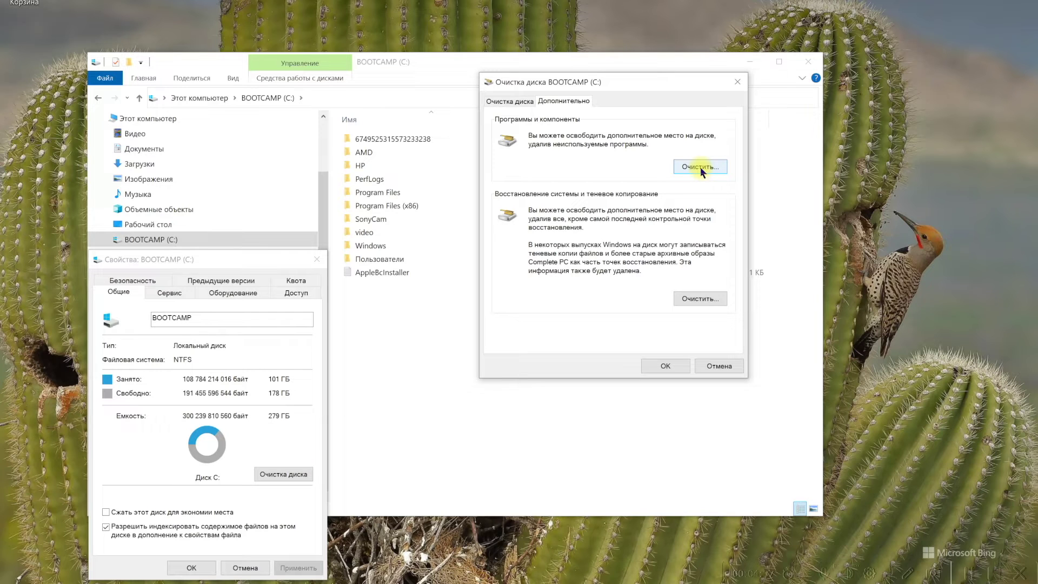
# Step: Examine the installed programs through the Programs and Features cleanup option (Программы и компоненты), and leave the list
pyautogui.click(717, 167)
pyautogui.scroll(-5, 476, 227)
pyautogui.scroll(5, 475, 227)
pyautogui.click(691, 15)
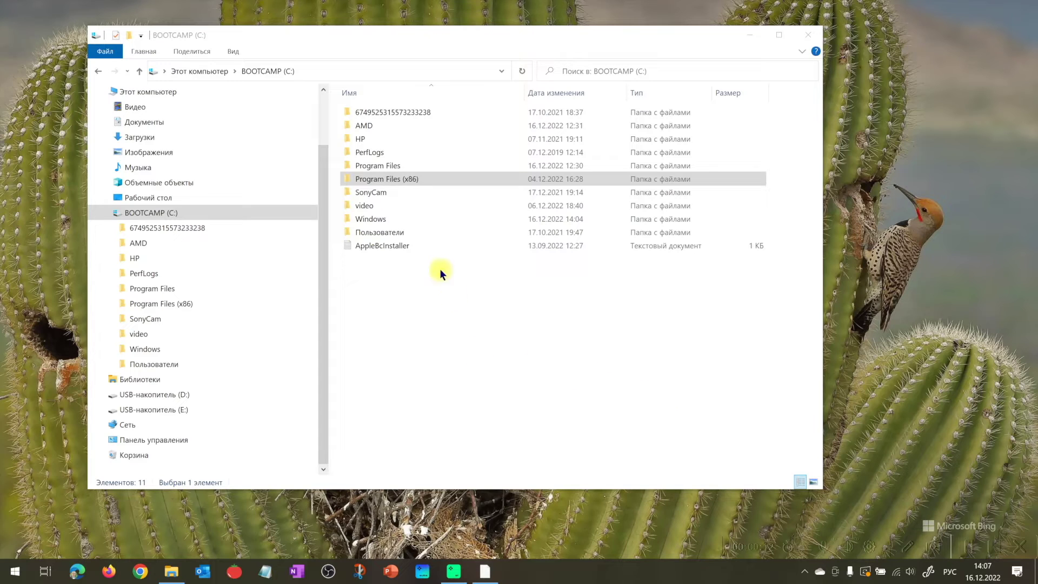
# Step: Enable compressing contents to save disk space in the advanced attributes of the Program Files (x86) folder
pyautogui.click(361, 179)
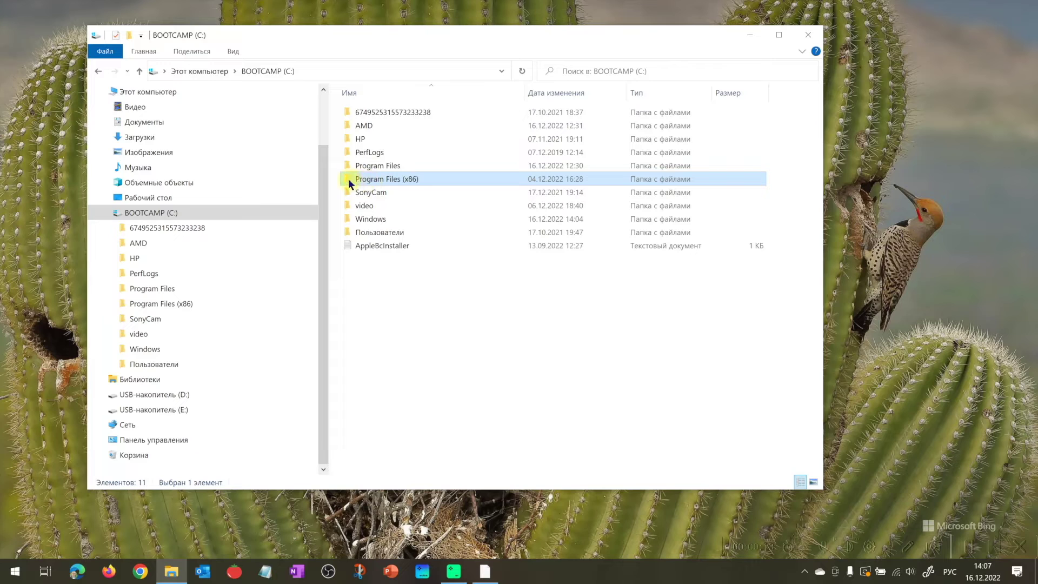
pyautogui.rightClick(394, 180)
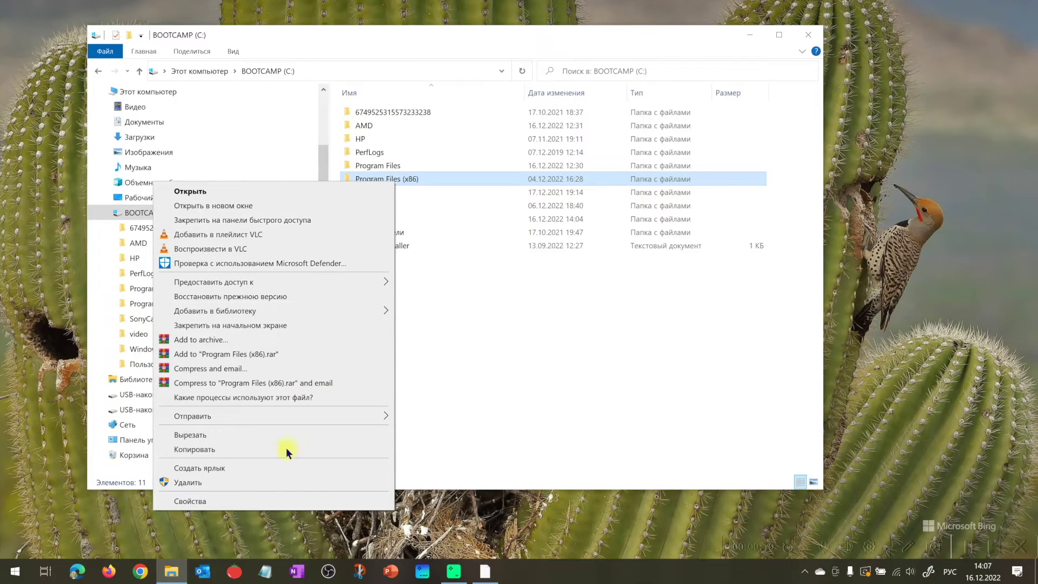
pyautogui.click(250, 501)
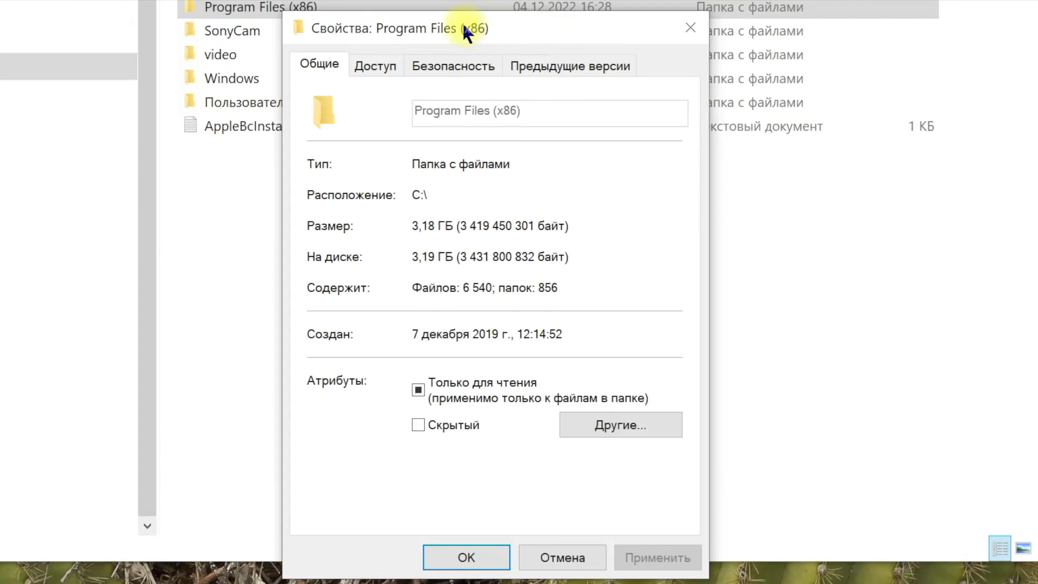
pyautogui.click(642, 423)
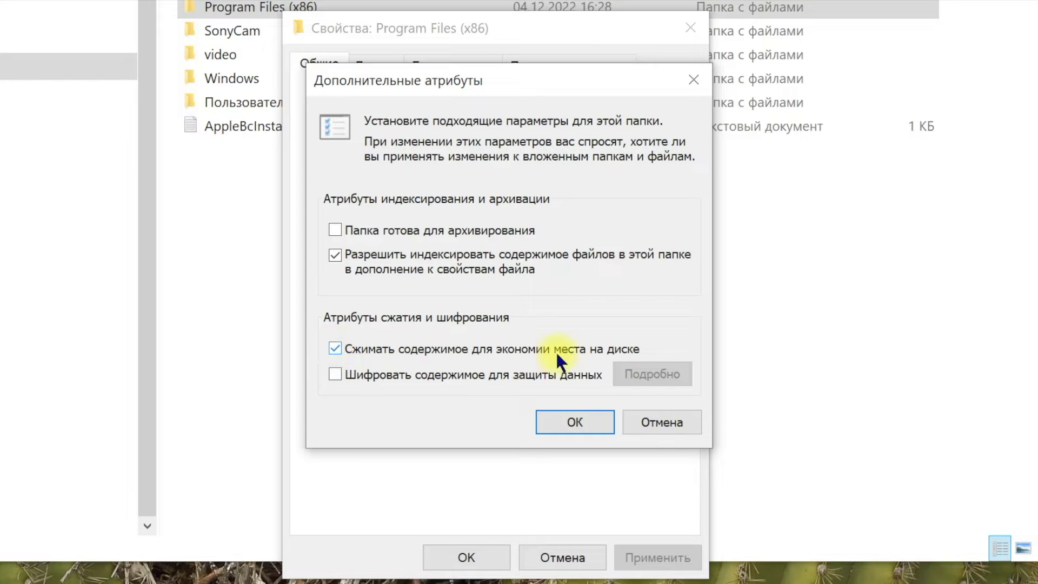
pyautogui.click(568, 424)
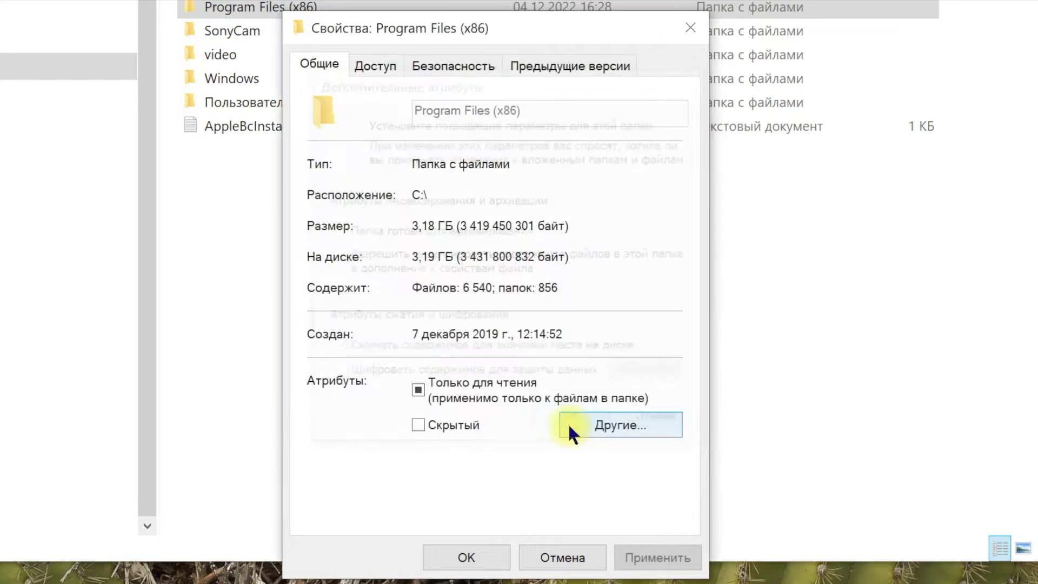
# Step: Apply the compression to the folder and all its subfolders and files with administrator rights, skipping all attribute errors
pyautogui.click(462, 558)
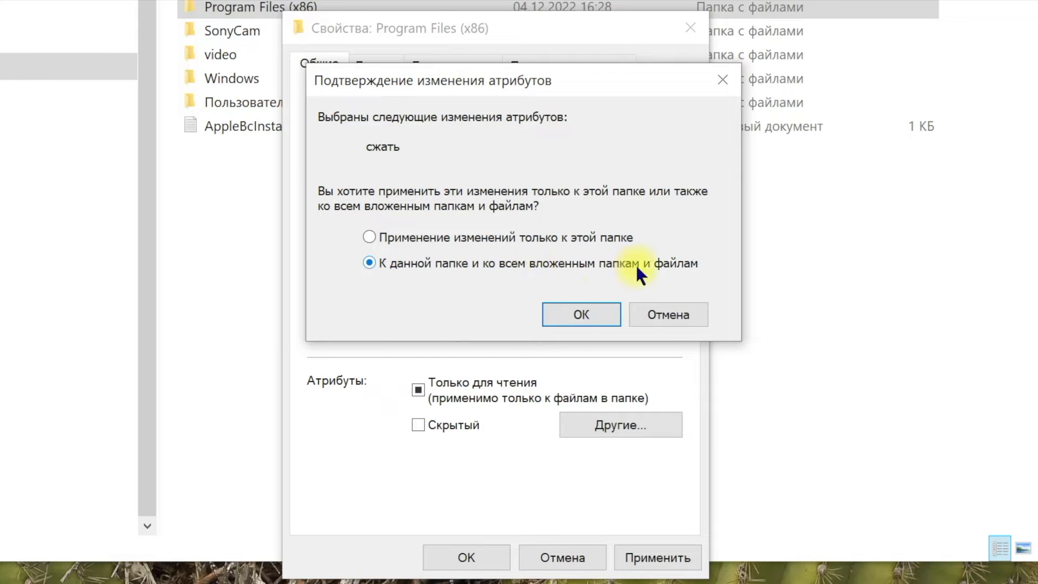
pyautogui.click(575, 314)
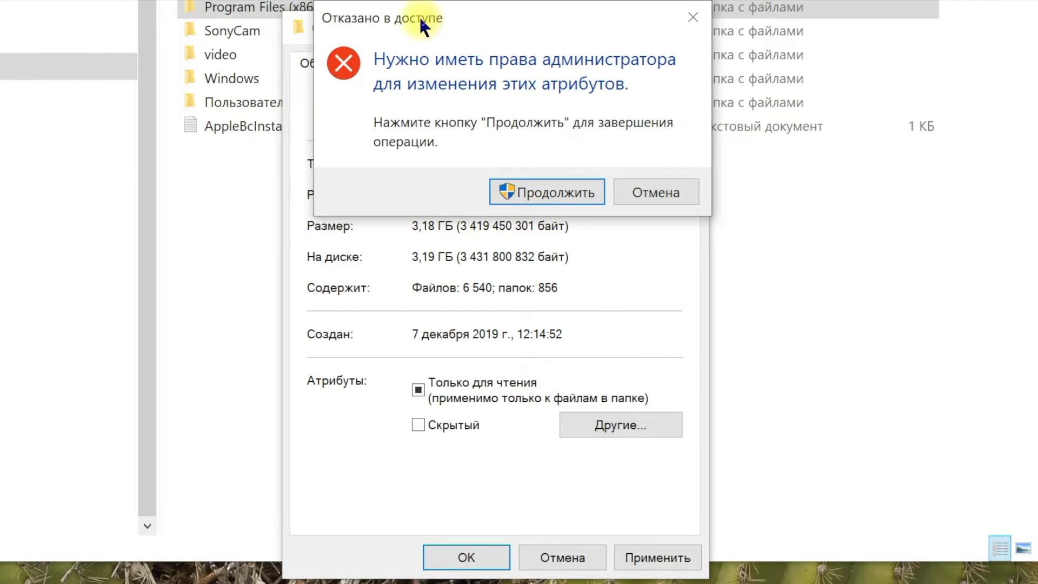
pyautogui.moveTo(420, 17); pyautogui.dragTo(400, 40)
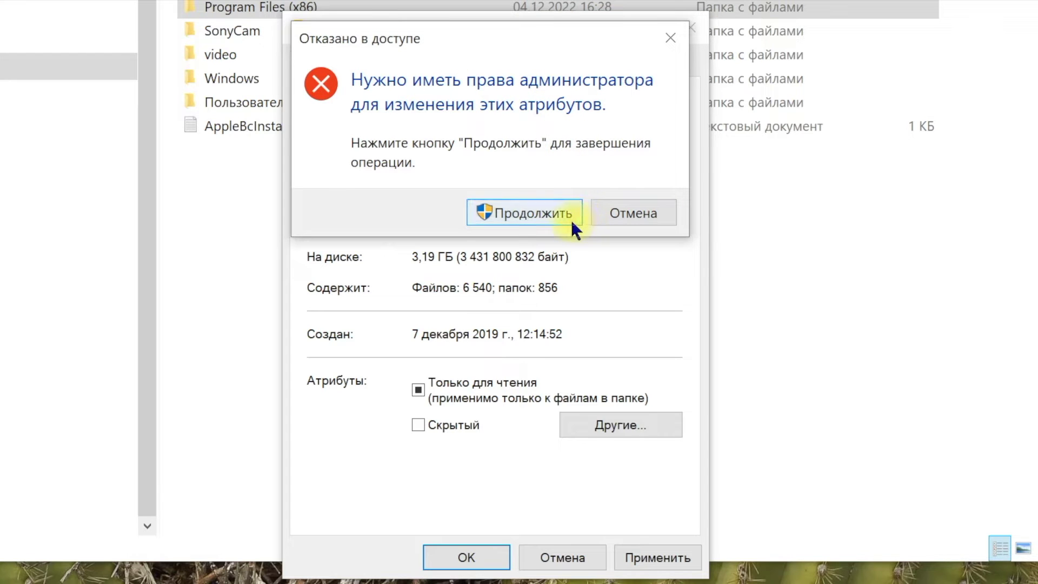
pyautogui.click(549, 214)
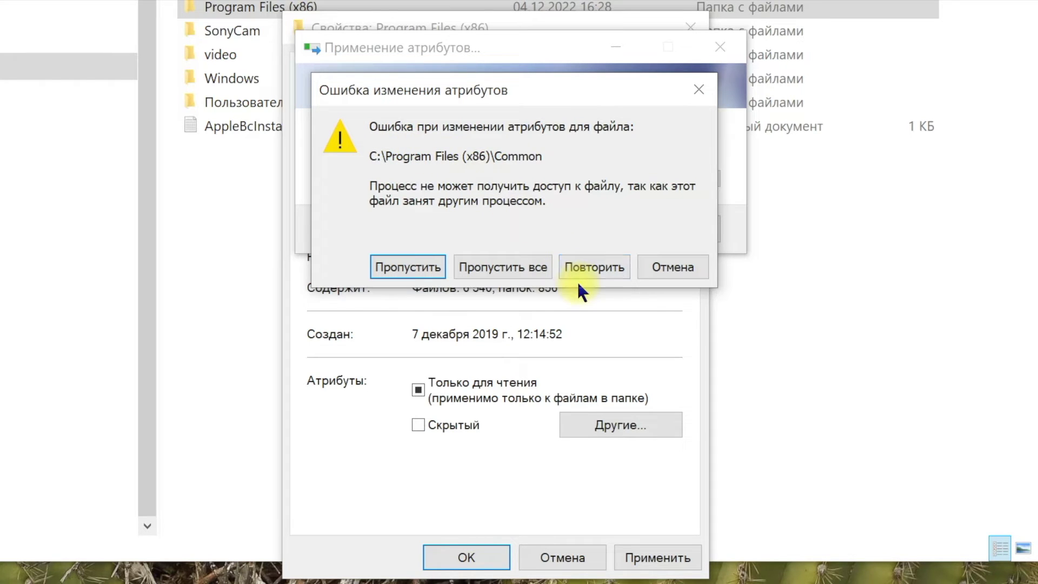
pyautogui.click(522, 261)
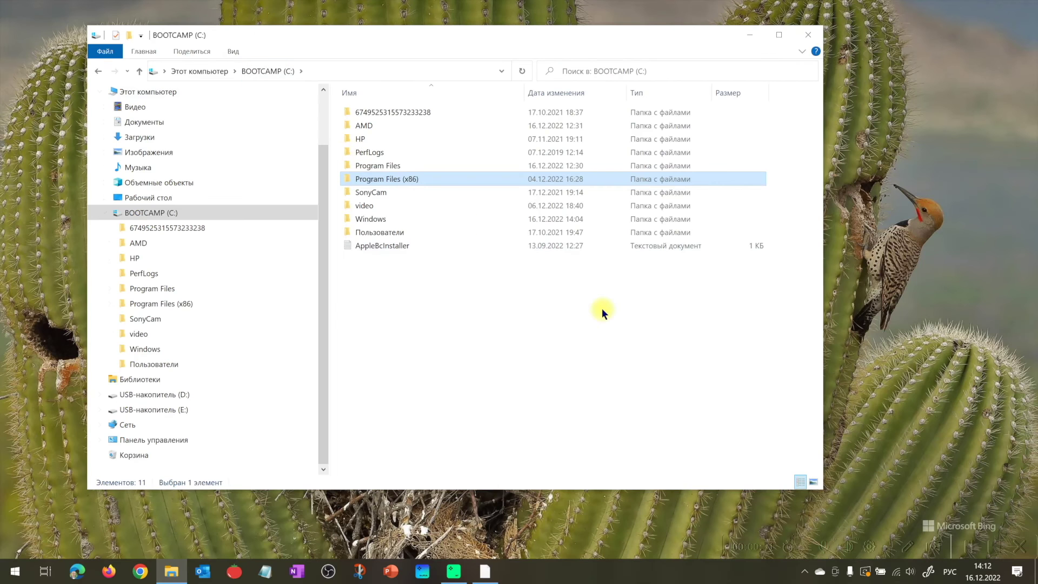
# Step: Open the Program Files (x86) folder and display its contents as extra large icons (Огромные значки)
pyautogui.doubleClick(427, 178)
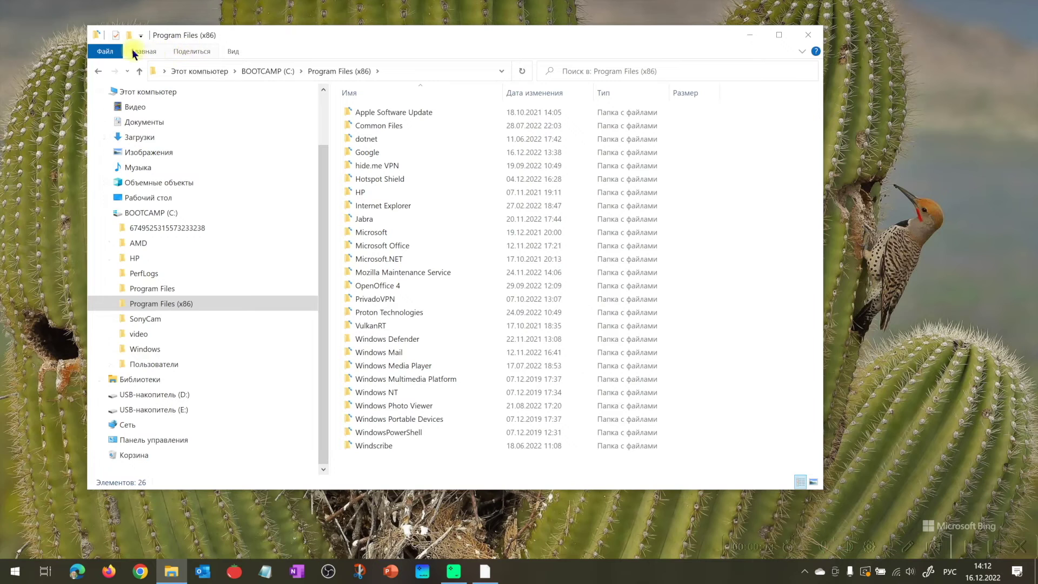
pyautogui.click(232, 48)
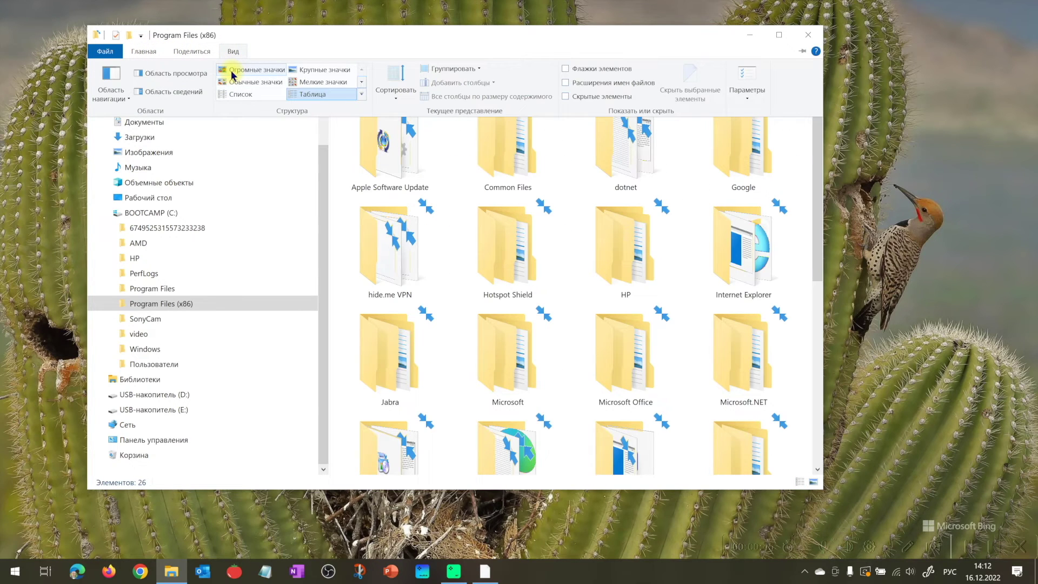
pyautogui.click(232, 73)
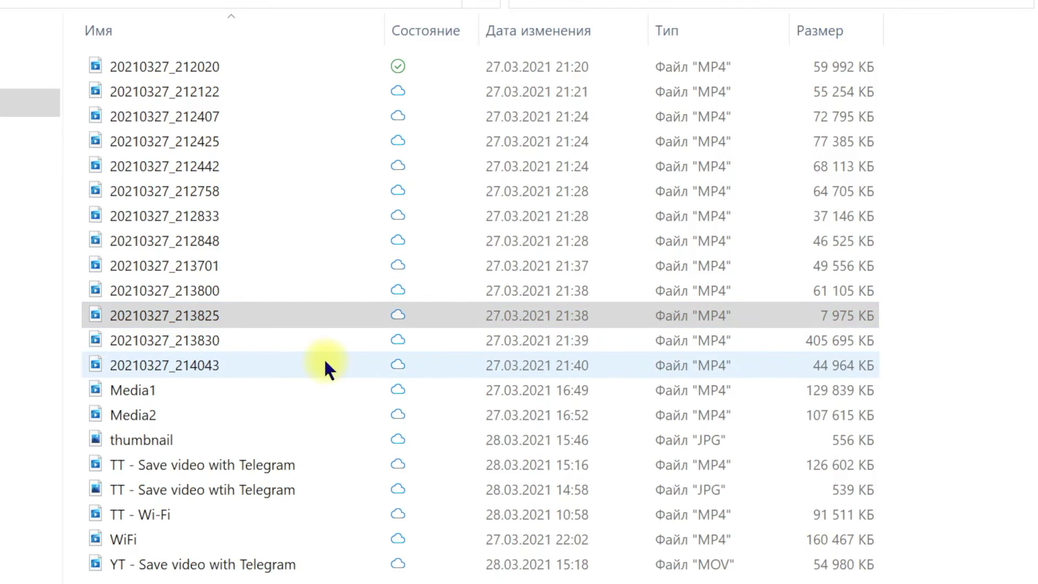
# Step: Open the cloud video 20210327_213825 in OneDrive folder 18 and free up its space on the device (Освободить место)
pyautogui.doubleClick(225, 318)
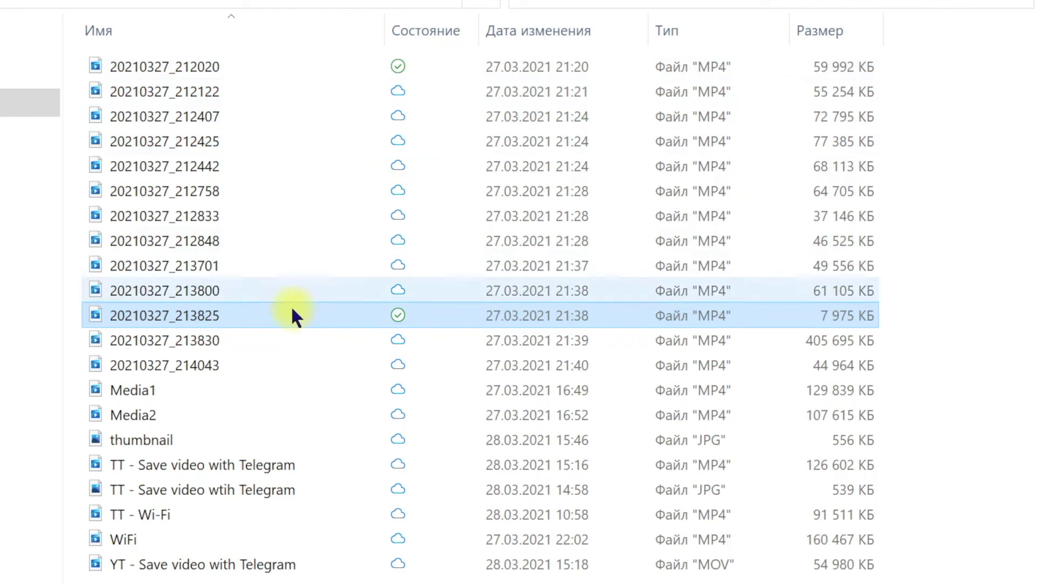
pyautogui.moveTo(276, 320)
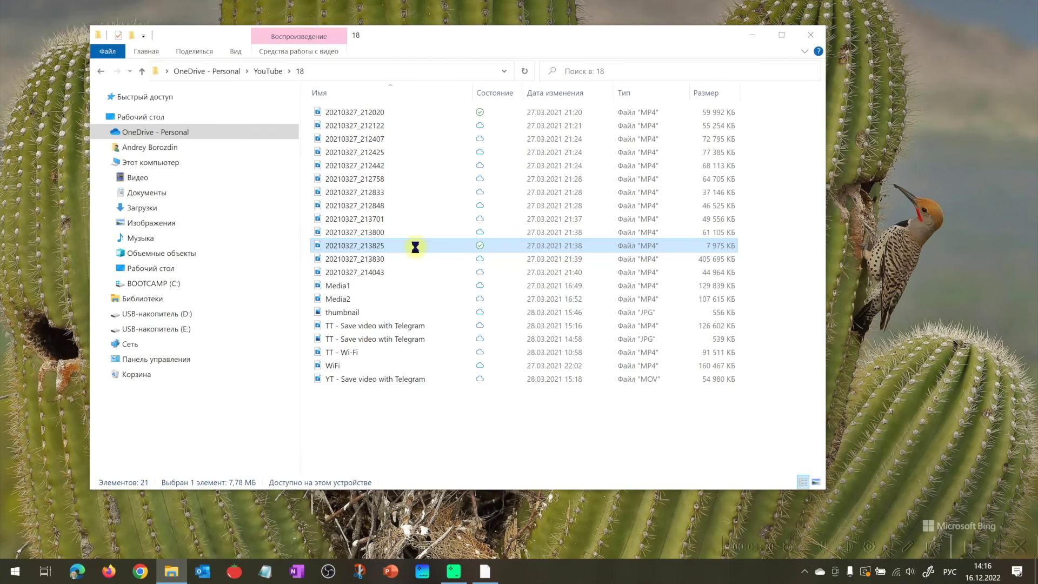
pyautogui.rightClick(276, 320)
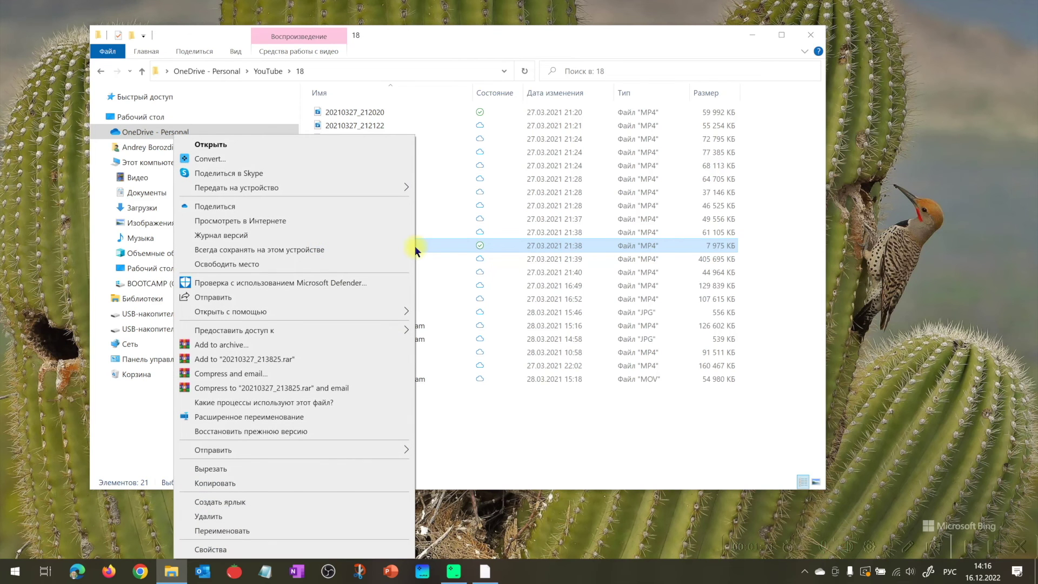
pyautogui.click(296, 264)
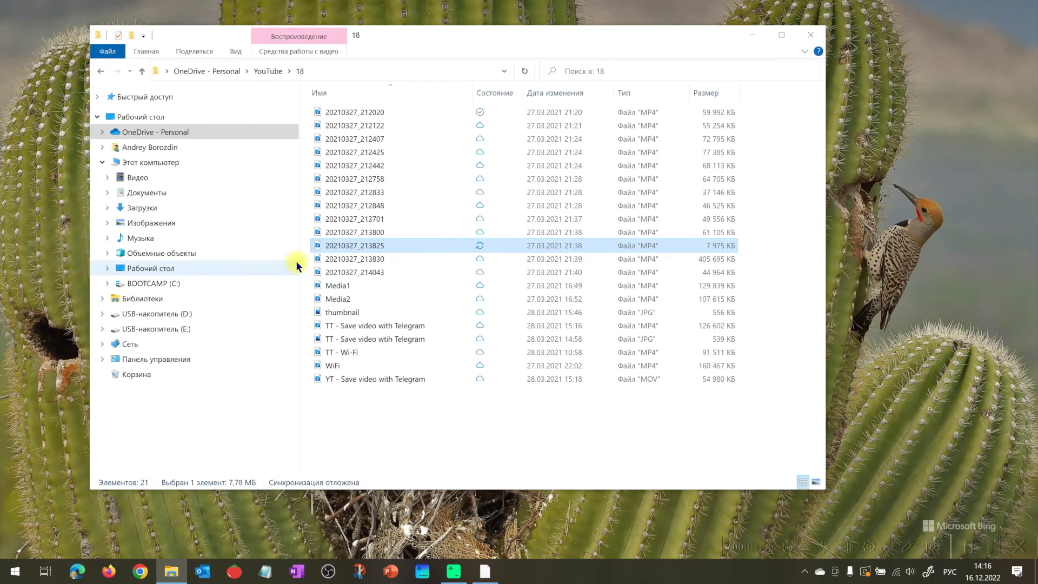